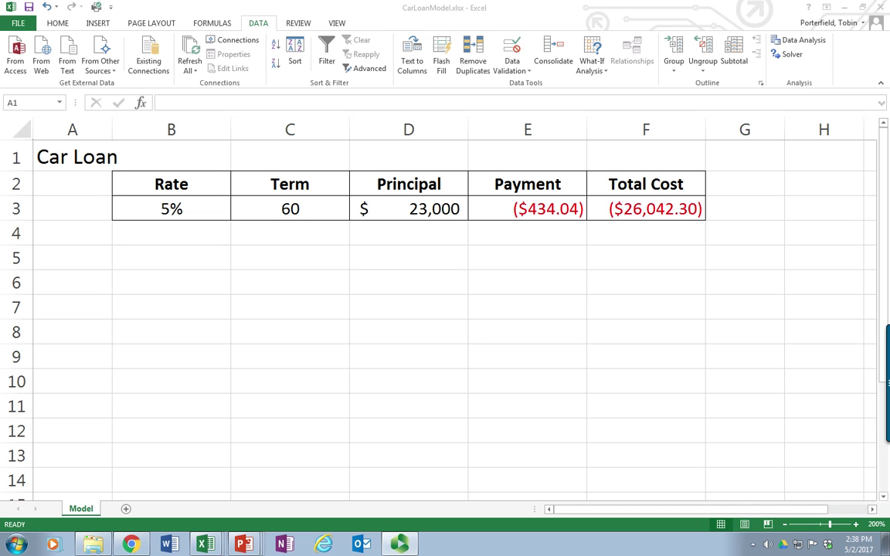
Step: Review the rate, term, principal, payment and total cost values in row 3
left_click(599, 67)
left_click(596, 68)
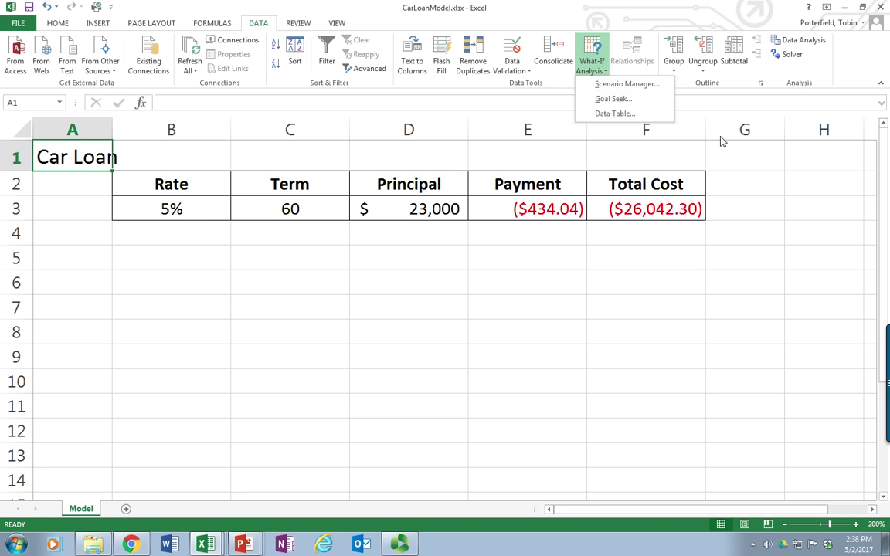
left_click(661, 143)
left_click(173, 210)
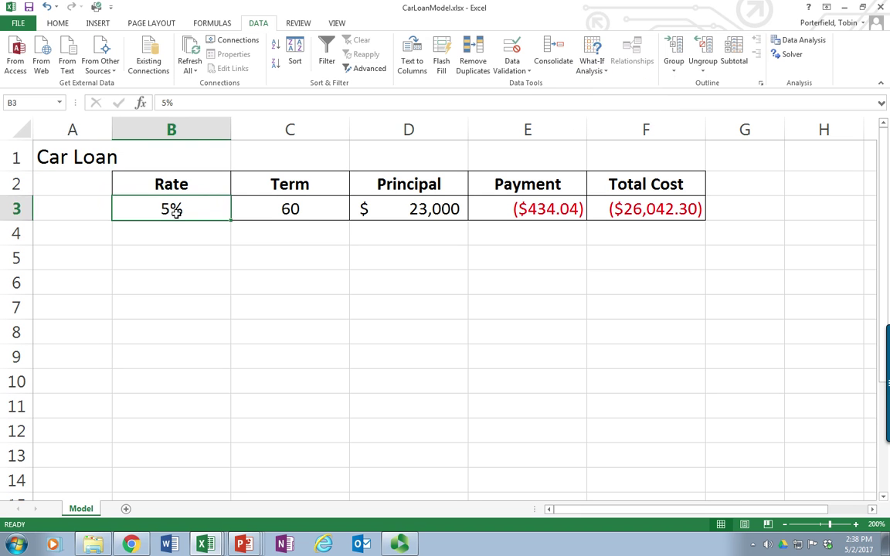
key("Up")
left_click(177, 211)
key("Right")
left_click(176, 211)
key("Right")
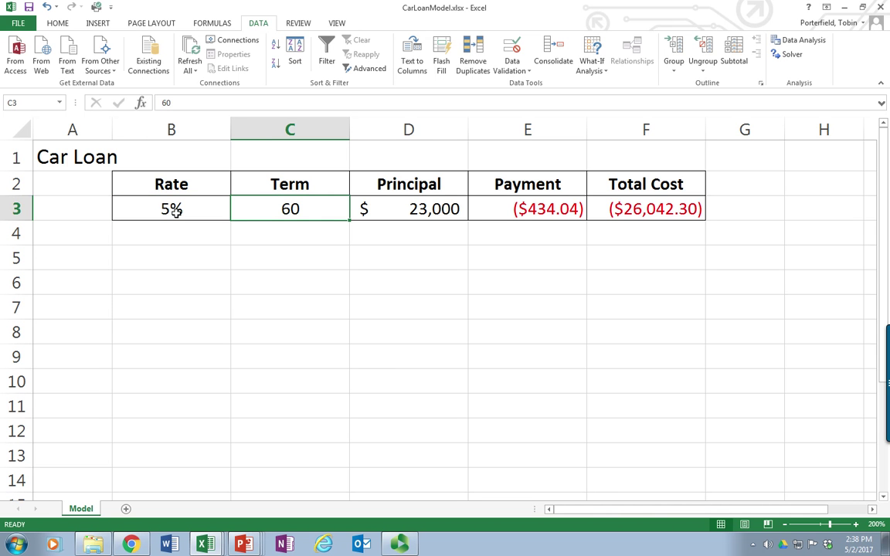
key("Right")
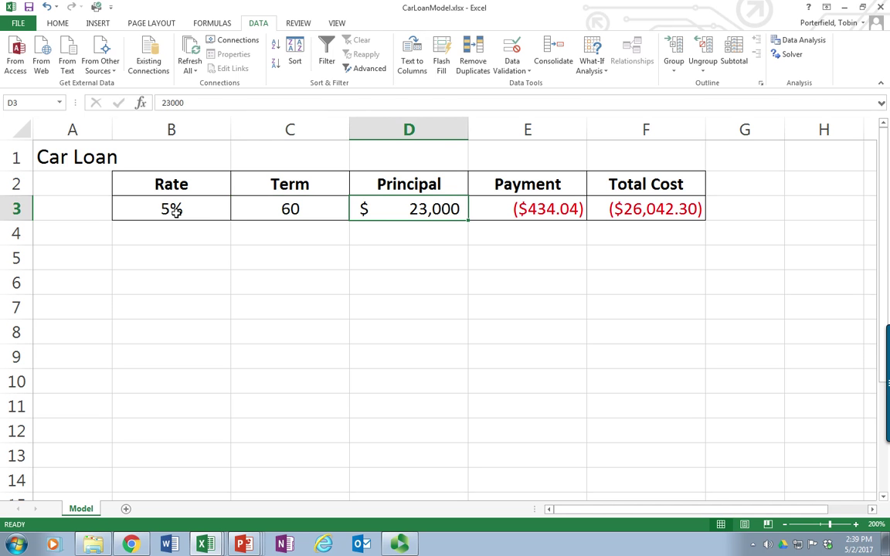
key("Right")
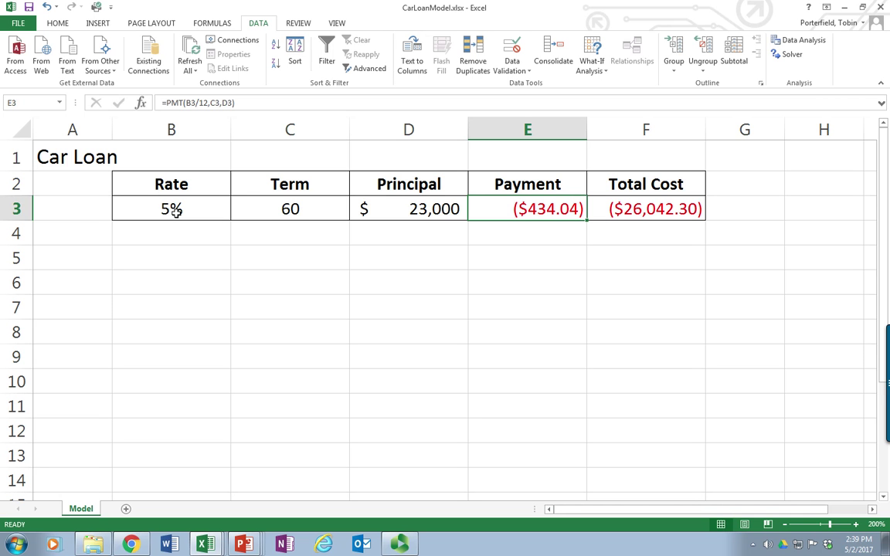
key("Right")
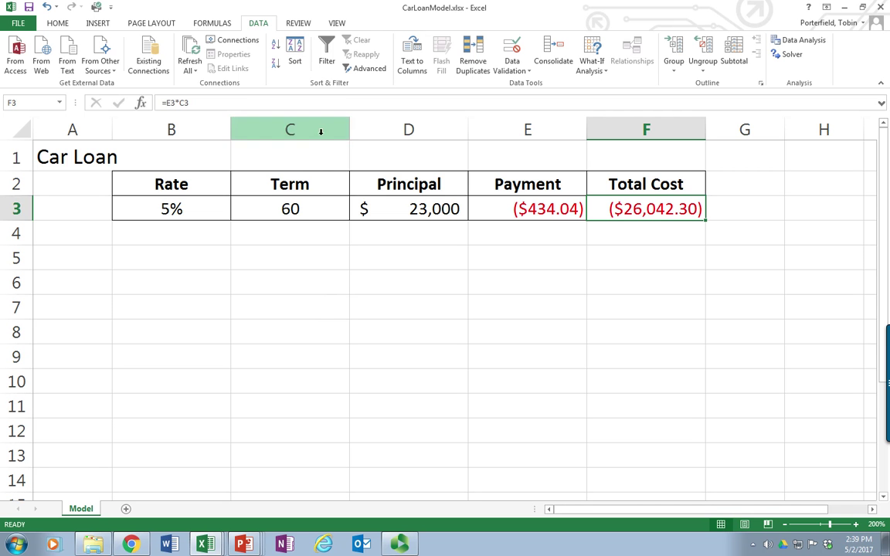
Step: Add a scenario named Best Case with changing cells $B$3:$C$3 in Scenario Manager
left_click(596, 68)
left_click(599, 86)
left_click_drag(641, 210, 587, 245)
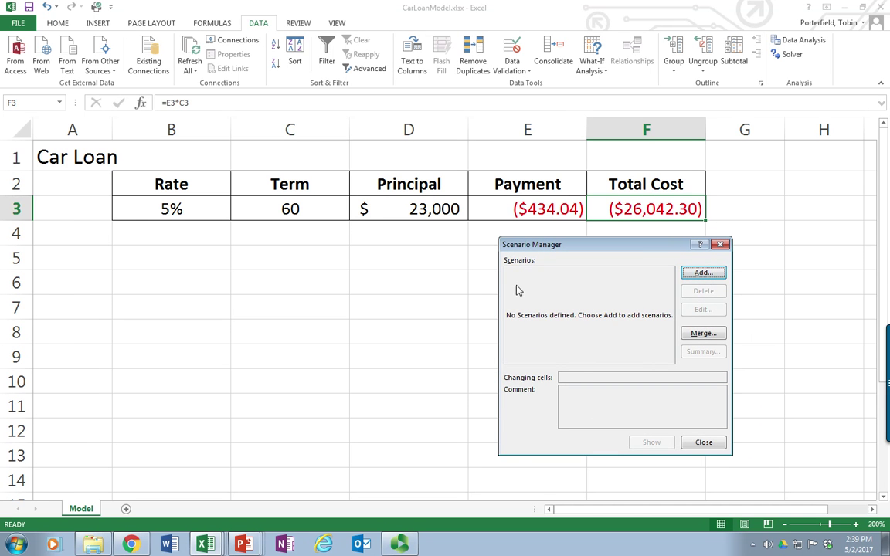
left_click(702, 275)
type("Best Case")
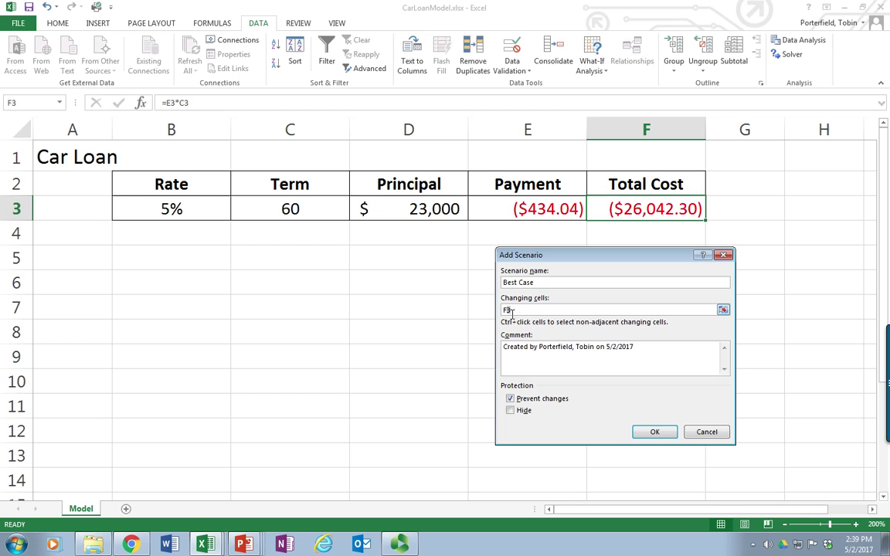
key("Tab")
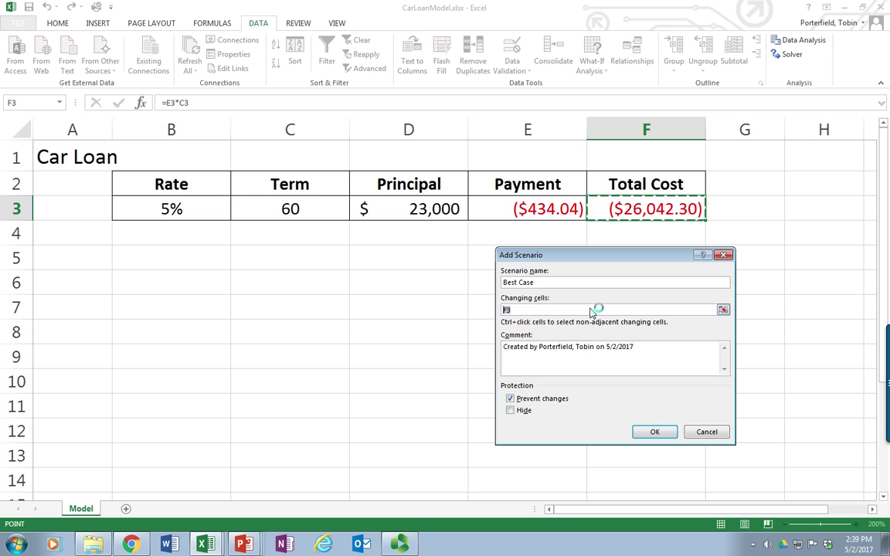
type("$B")
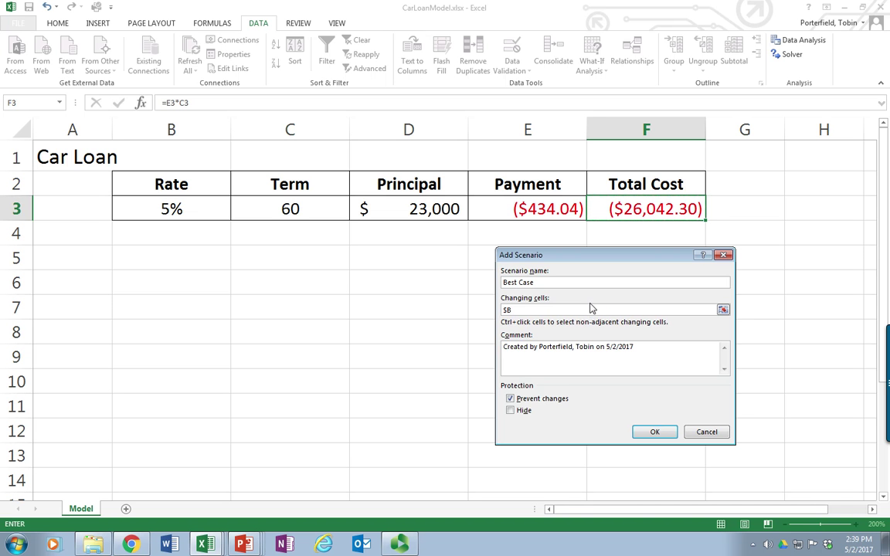
type("$3:")
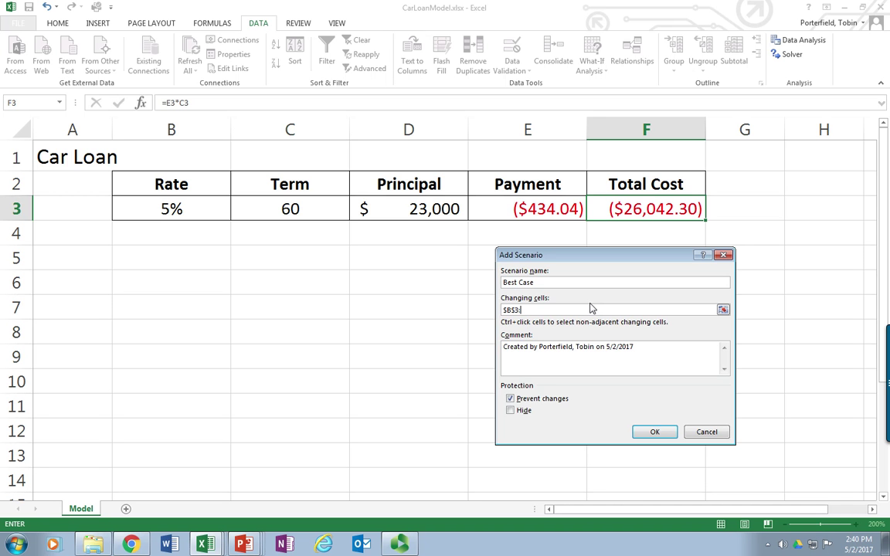
type("$c$3")
Step: Set the Best Case values to rate 0.03 and term 36, then start another scenario
left_click(654, 431)
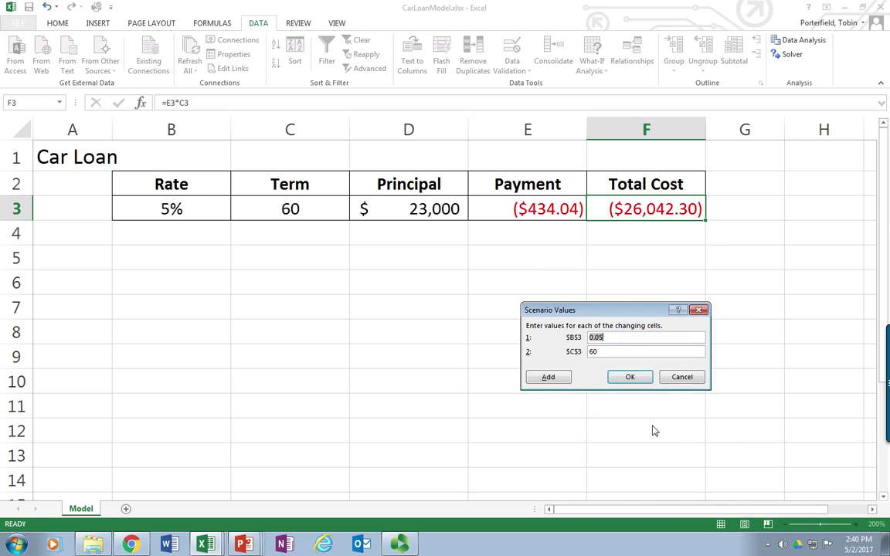
left_click(621, 340)
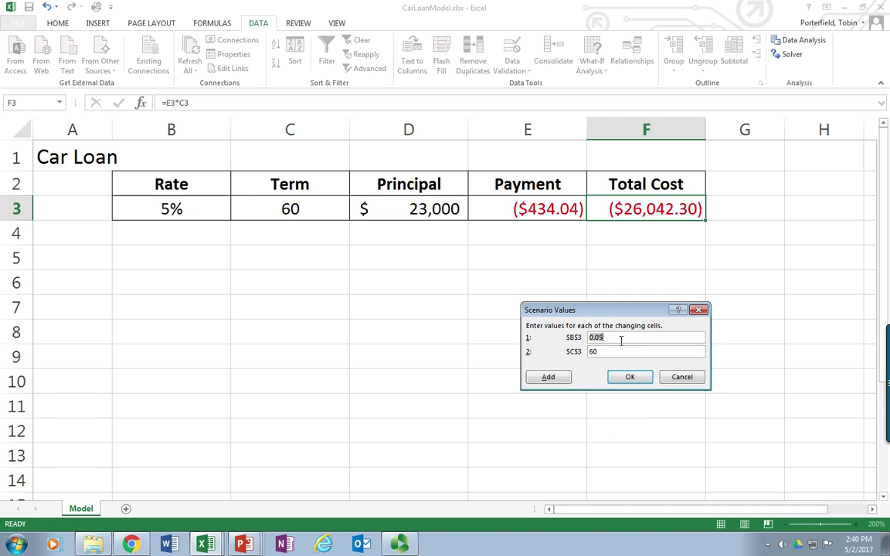
left_click(621, 340)
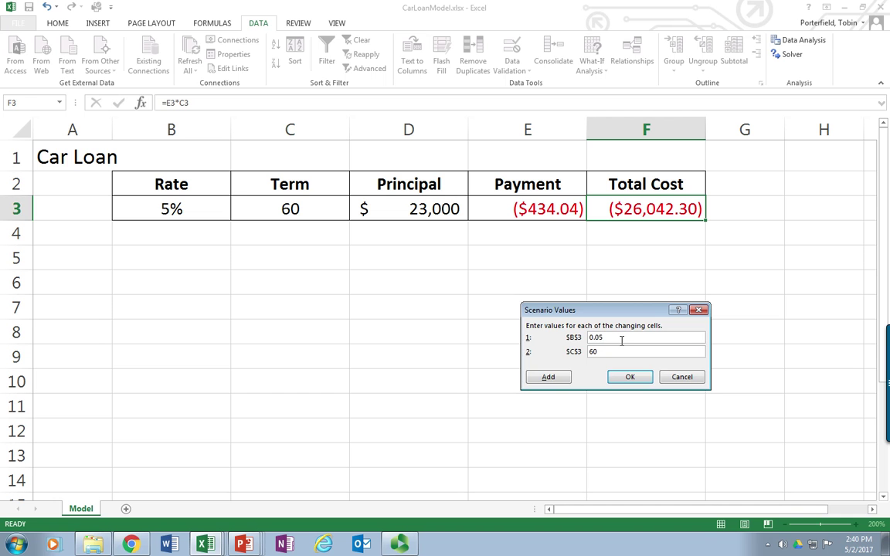
key("BackSpace")
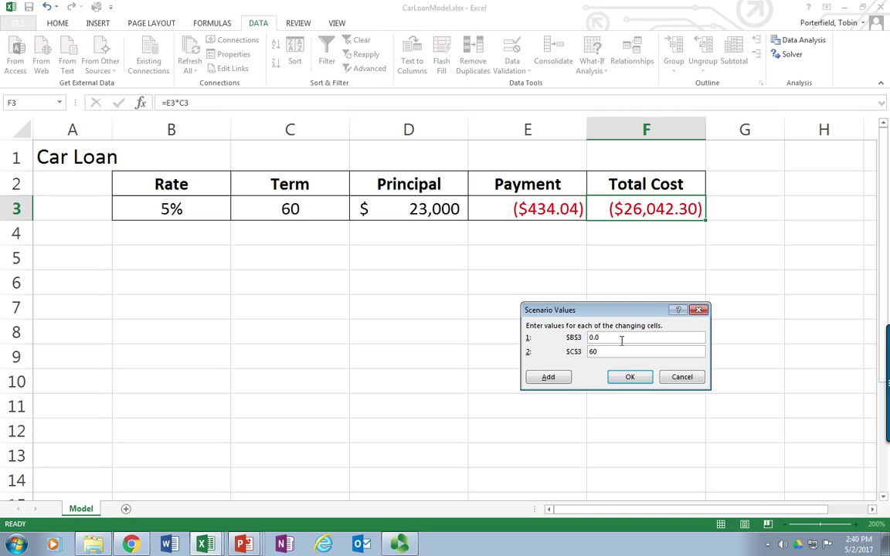
type("3")
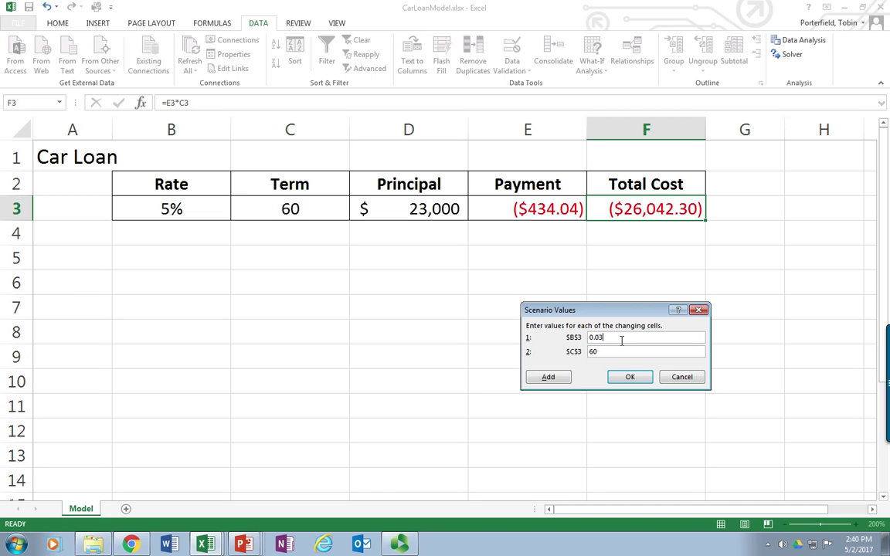
key("Tab")
type("36")
left_click(629, 376)
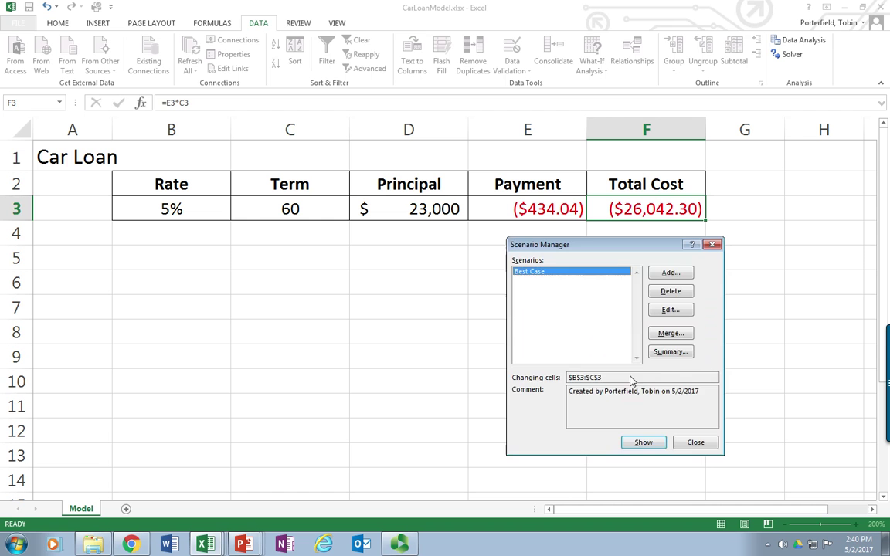
left_click(671, 274)
Step: Create the Ok Case scenario with rate 0.04 and term 36
type("Ok Case")
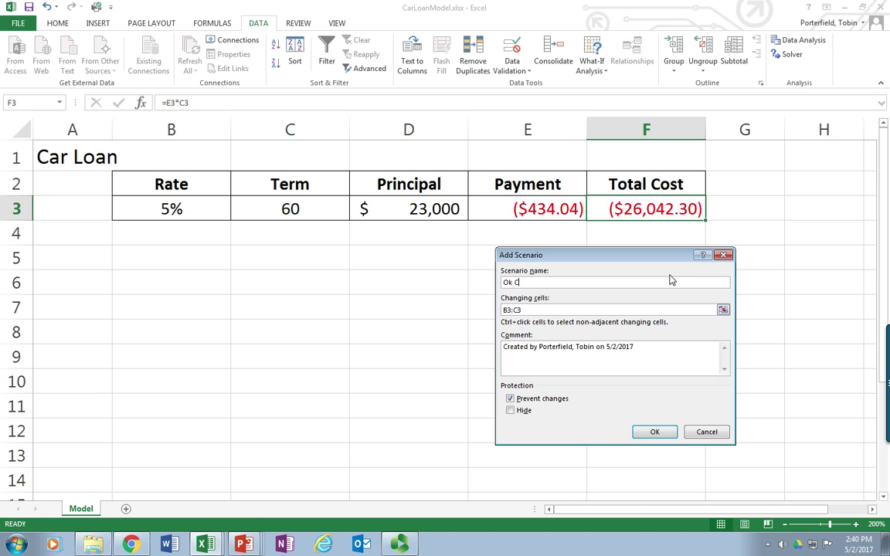
left_click(655, 432)
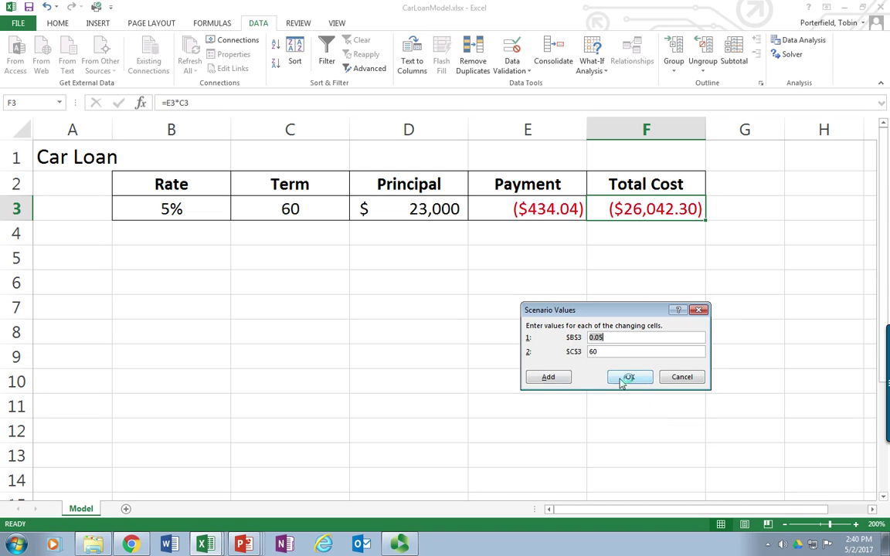
left_click(620, 340)
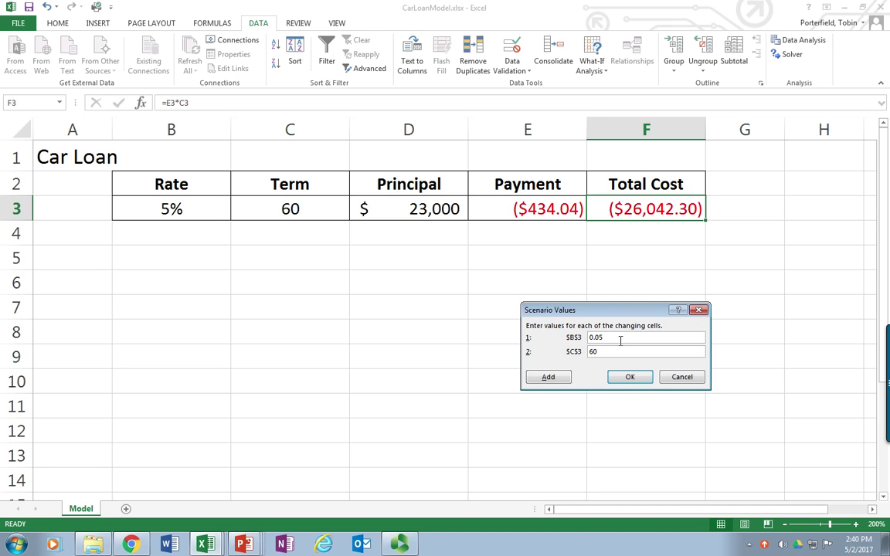
key("BackSpace")
type("4")
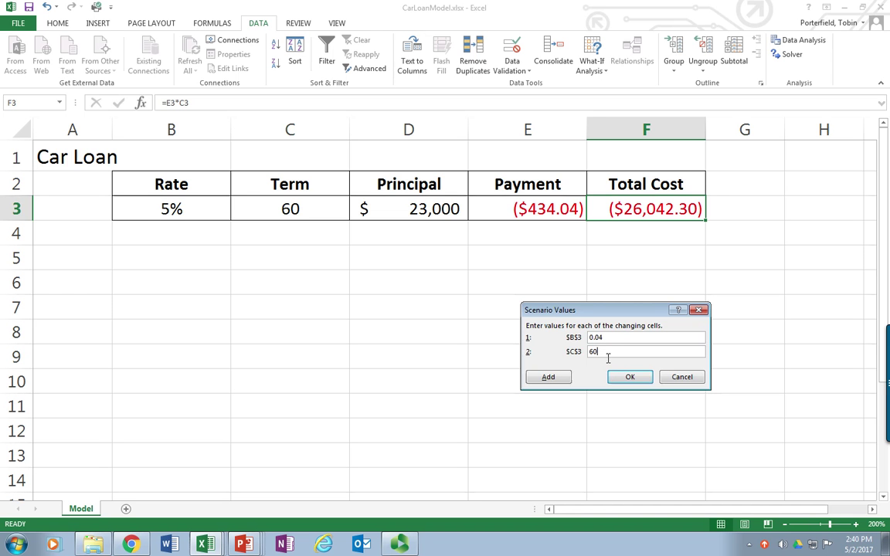
double_click(608, 355)
type("36")
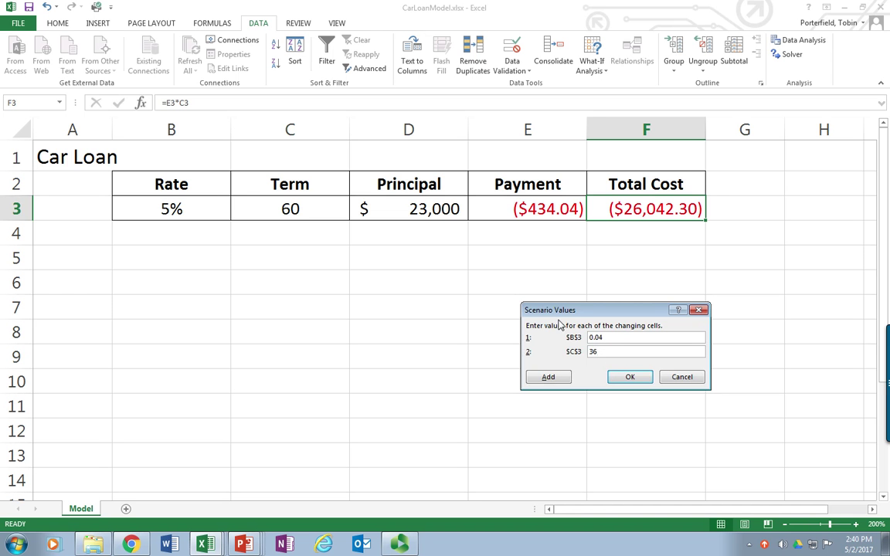
left_click(631, 378)
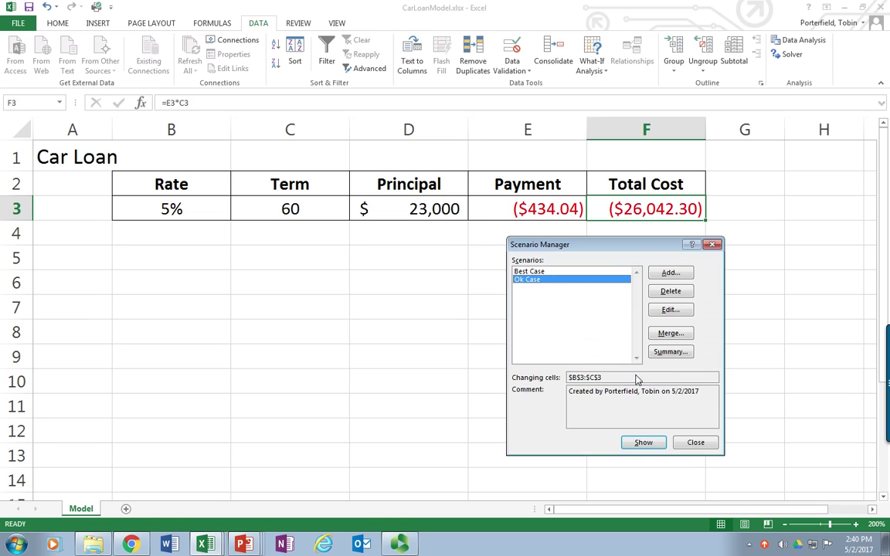
Step: Add a Worst Case scenario with rate 0.06, keeping the term at 60
left_click(675, 280)
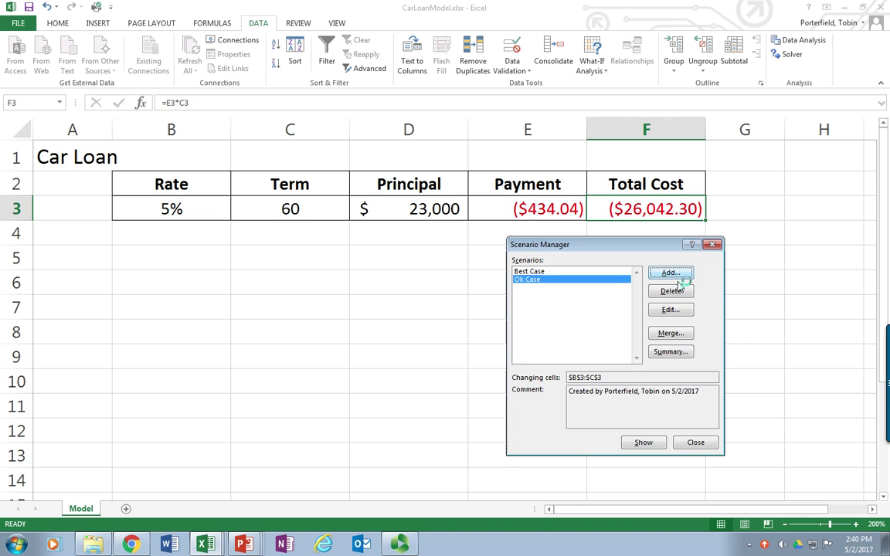
type("Worst Case")
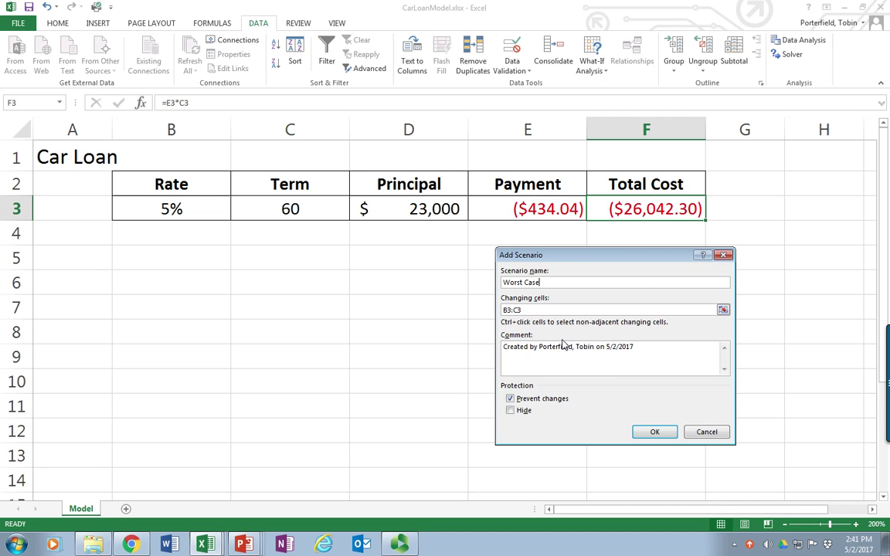
left_click(649, 432)
left_click(620, 341)
key("BackSpace")
type("6")
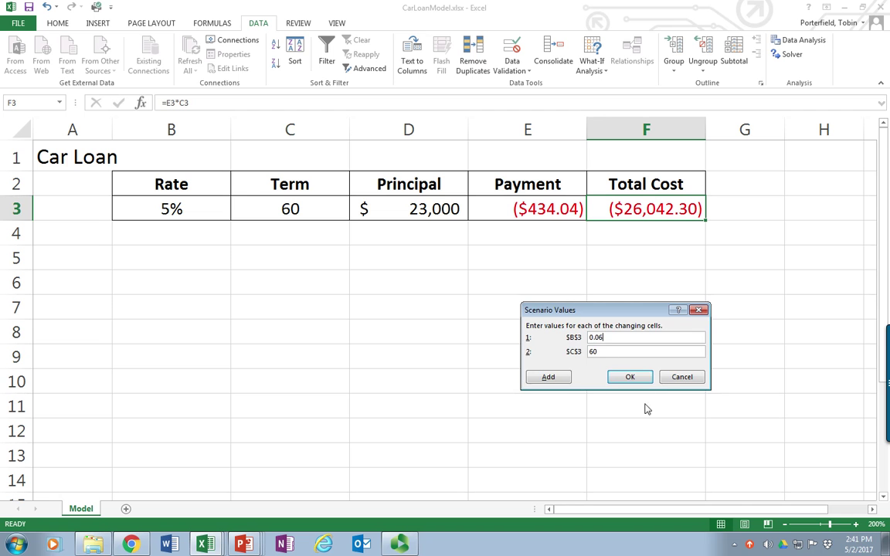
left_click(631, 378)
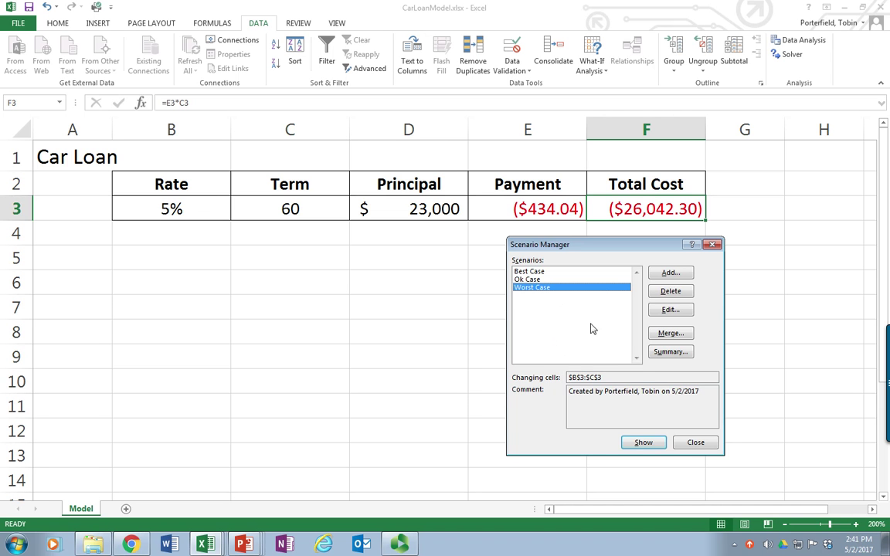
left_click(669, 352)
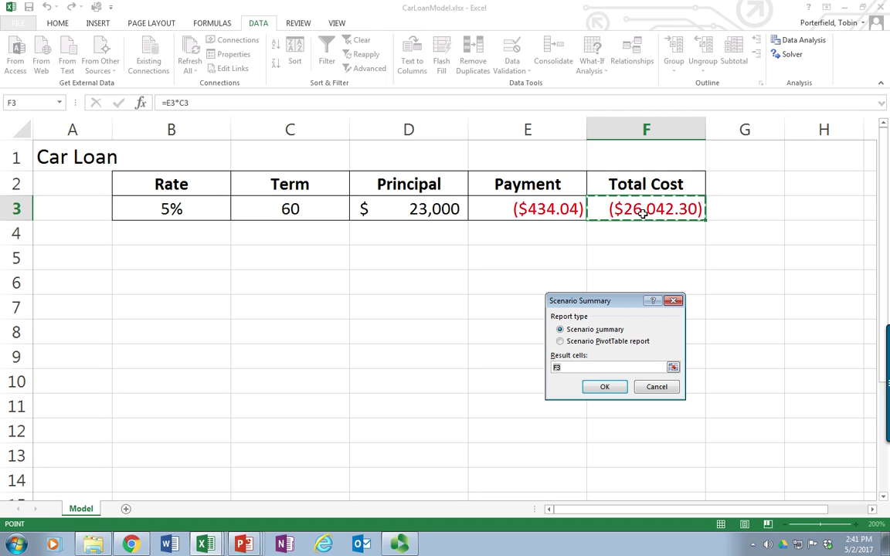
Step: Generate the Scenario Summary sheet using F3 Total Cost as the result cell
left_click(605, 387)
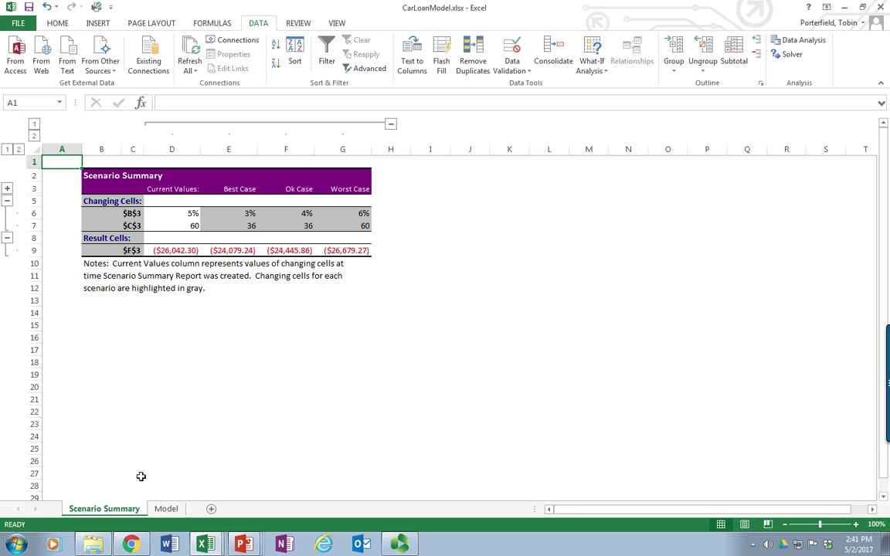
Step: Magnify the new Scenario Summary sheet to 200% via the View Zoom dialog
left_click(336, 23)
left_click(250, 56)
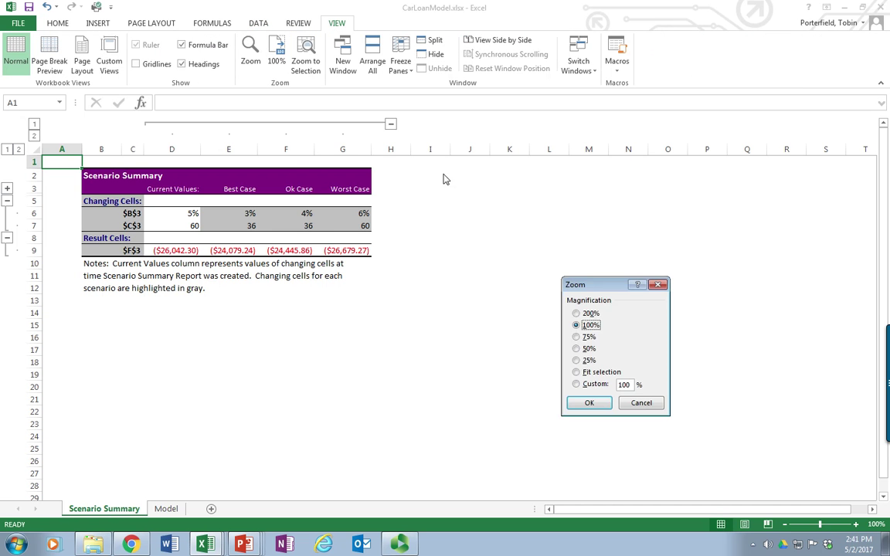
left_click(576, 313)
left_click(589, 402)
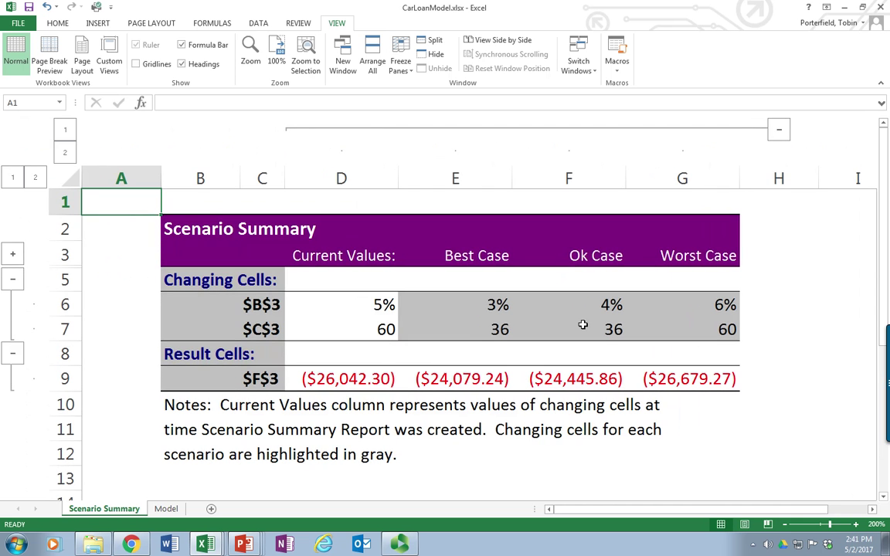